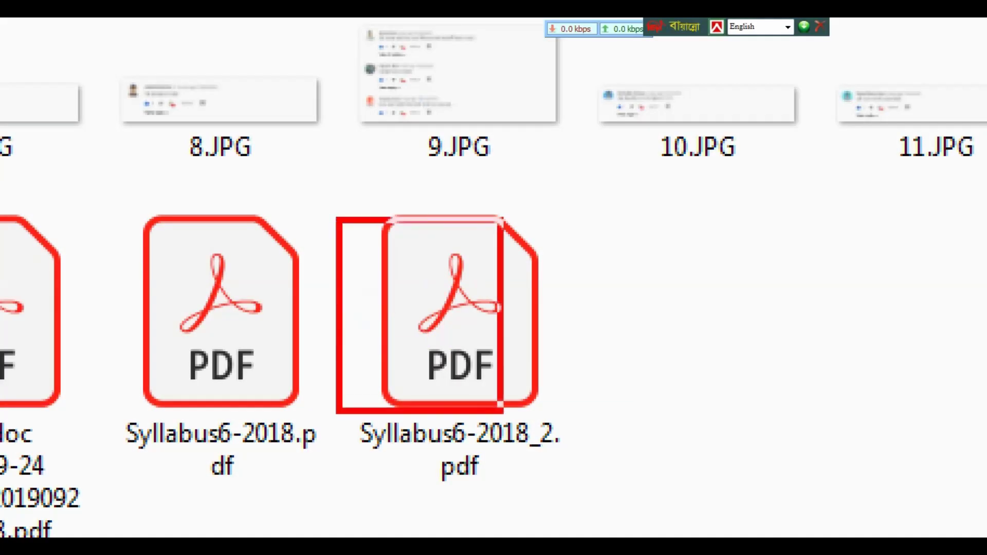
# Step: Open Syllabus6-2018_2.pdf from Windows Explorer in Adobe Acrobat Reader DC
pyautogui.moveTo(503, 412); pyautogui.dragTo(646, 487)
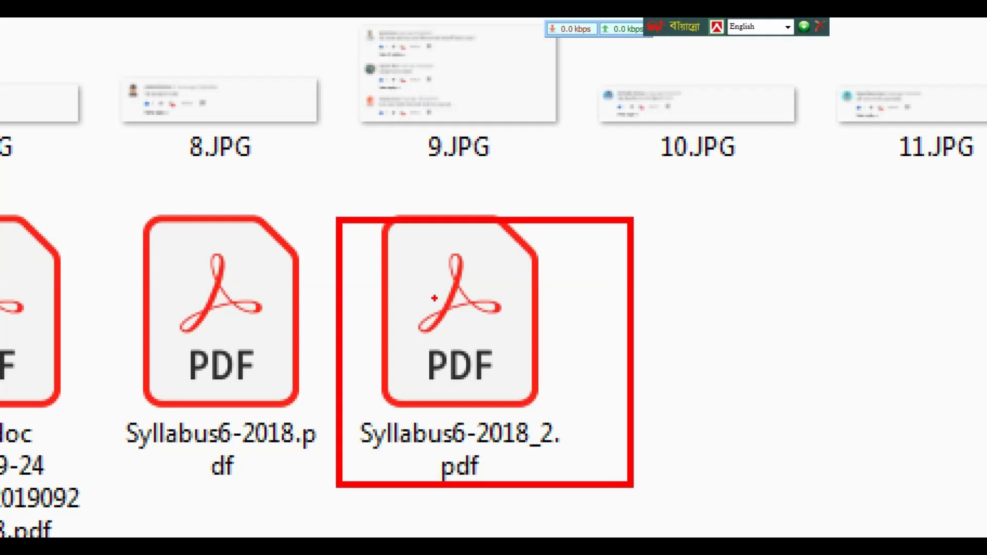
pyautogui.doubleClick(420, 354)
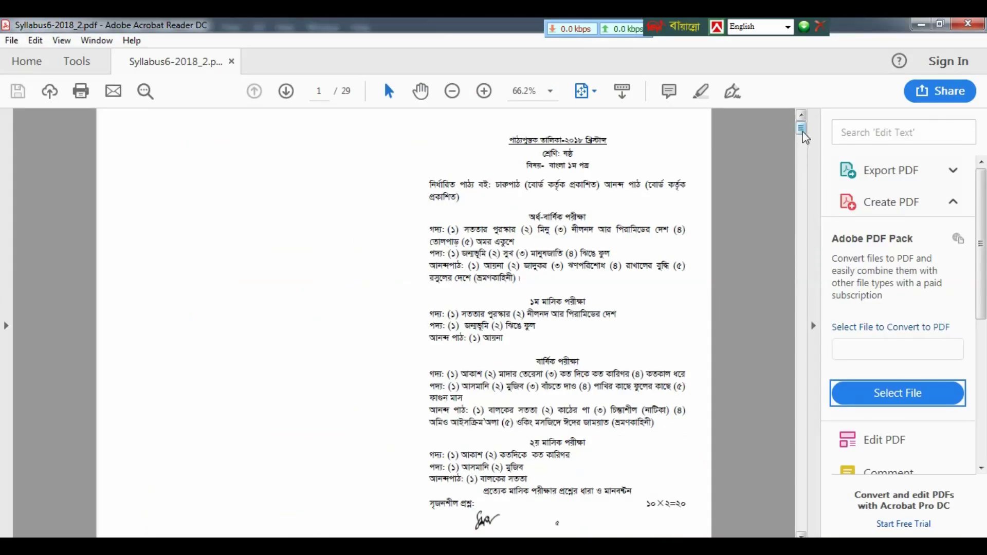
# Step: Scroll through the syllabus toward its final pages in Acrobat Reader
pyautogui.moveTo(801, 128); pyautogui.dragTo(831, 523)
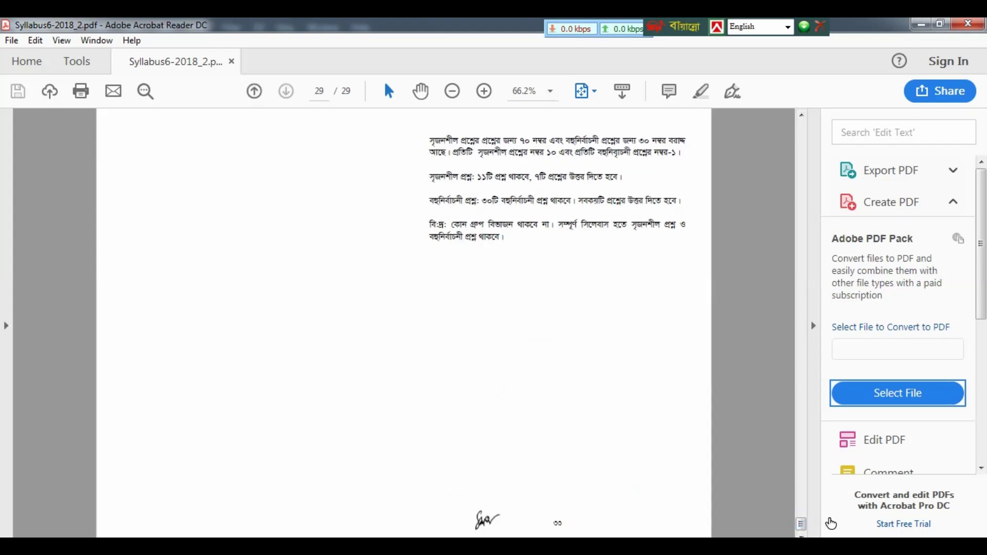
pyautogui.moveTo(800, 523); pyautogui.dragTo(801, 439)
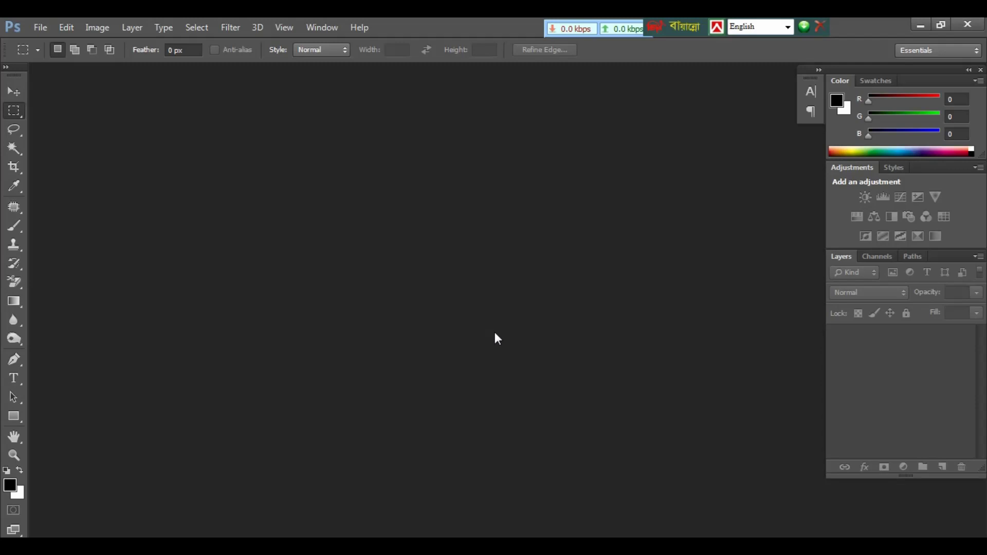
# Step: Open Syllabus6-2018.pdf in Photoshop with Ctrl+O to bring up its Import PDF settings
pyautogui.hotkey('ctrl', 'o')
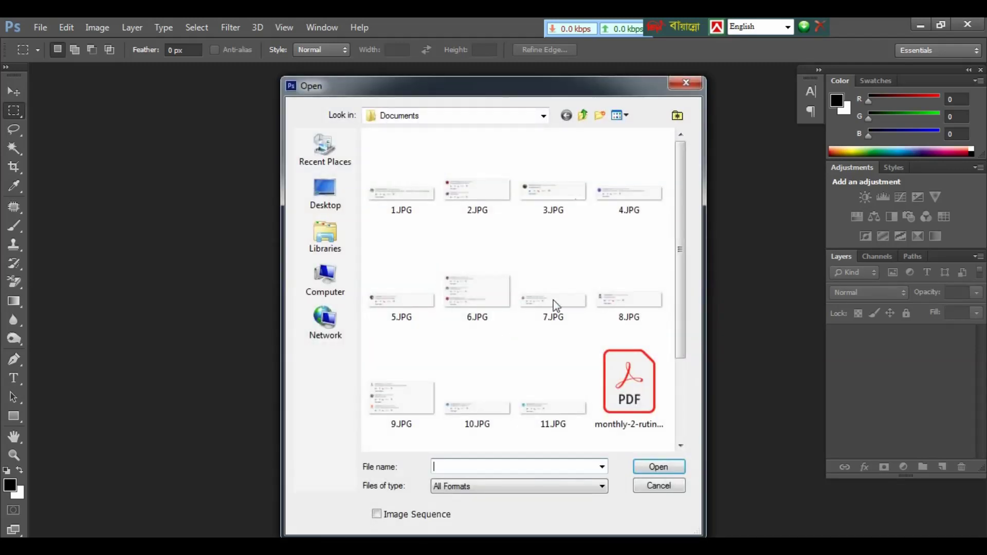
pyautogui.moveTo(680, 260); pyautogui.dragTo(674, 353)
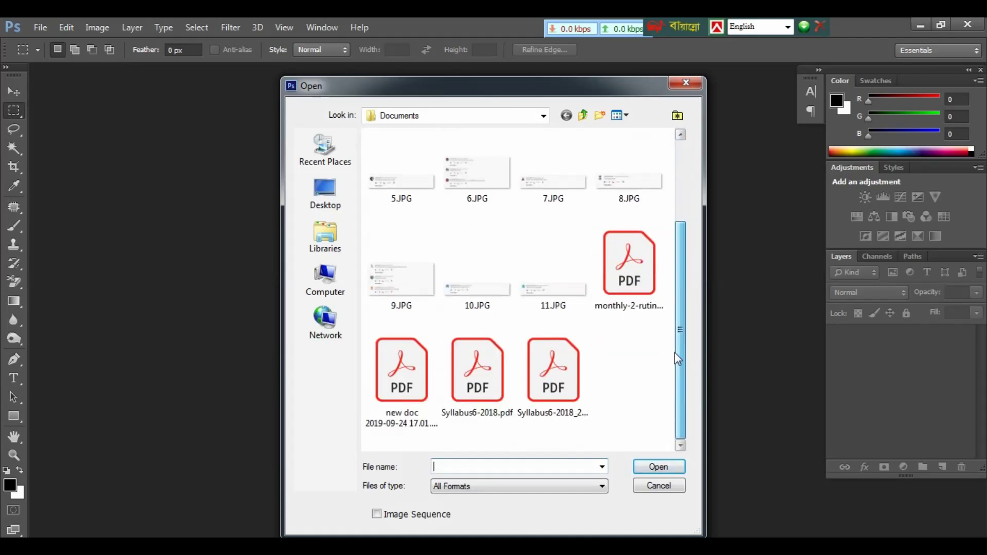
pyautogui.click(493, 373)
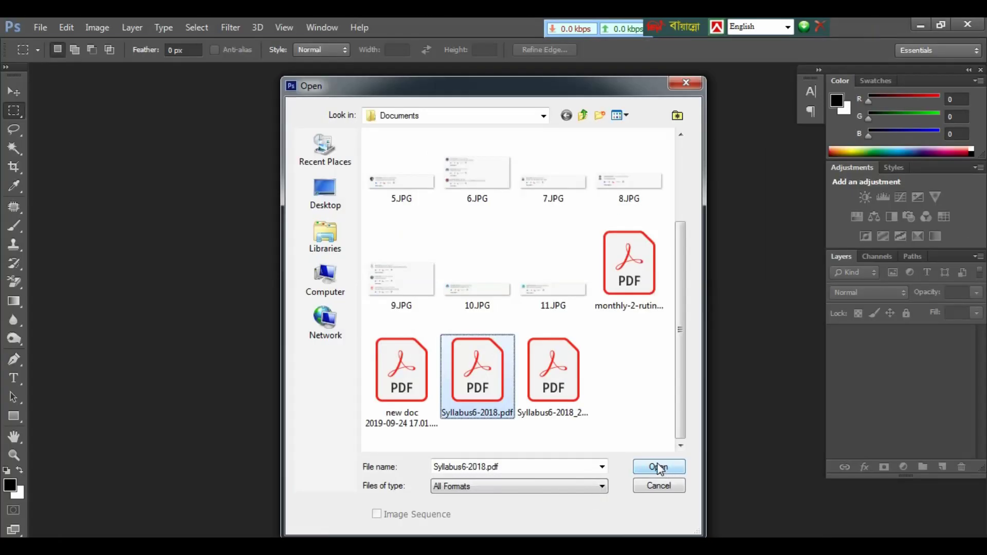
pyautogui.click(659, 467)
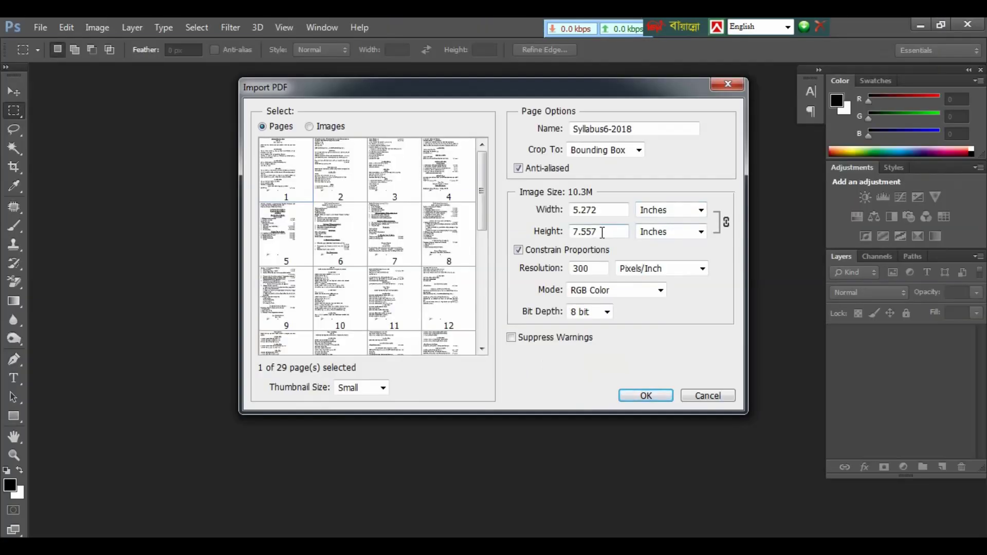
# Step: Set the PDF import height to 12 inches
pyautogui.moveTo(602, 232); pyautogui.dragTo(564, 239)
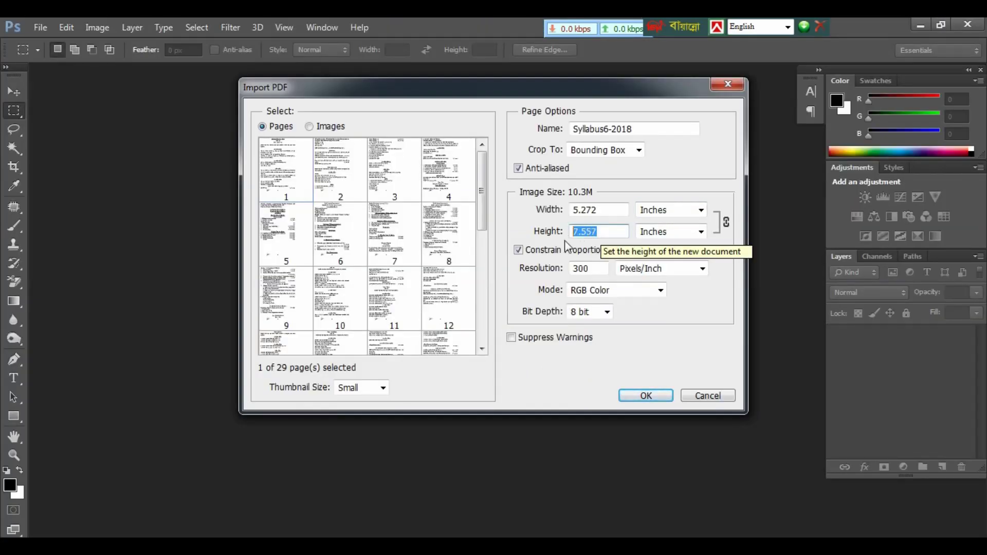
pyautogui.write('12')
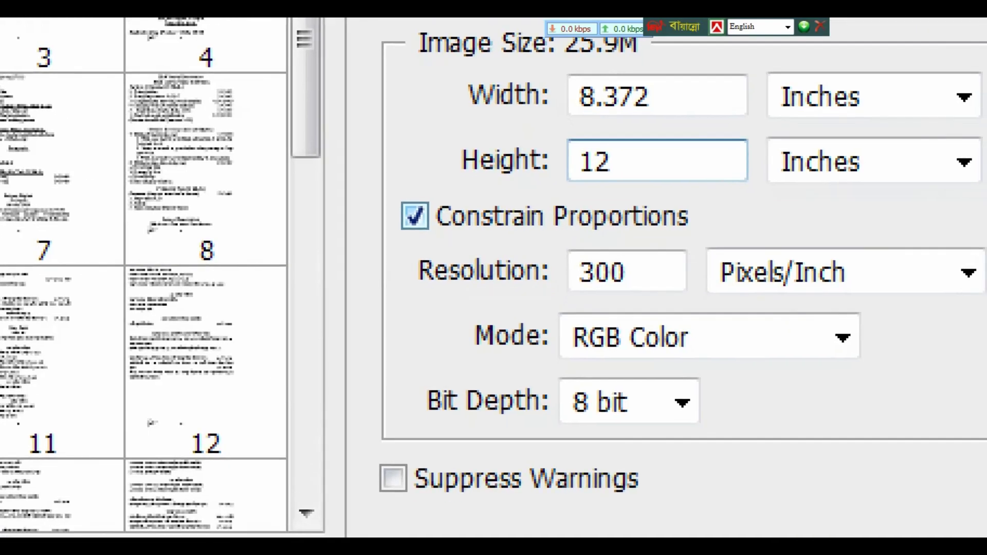
pyautogui.click(570, 267)
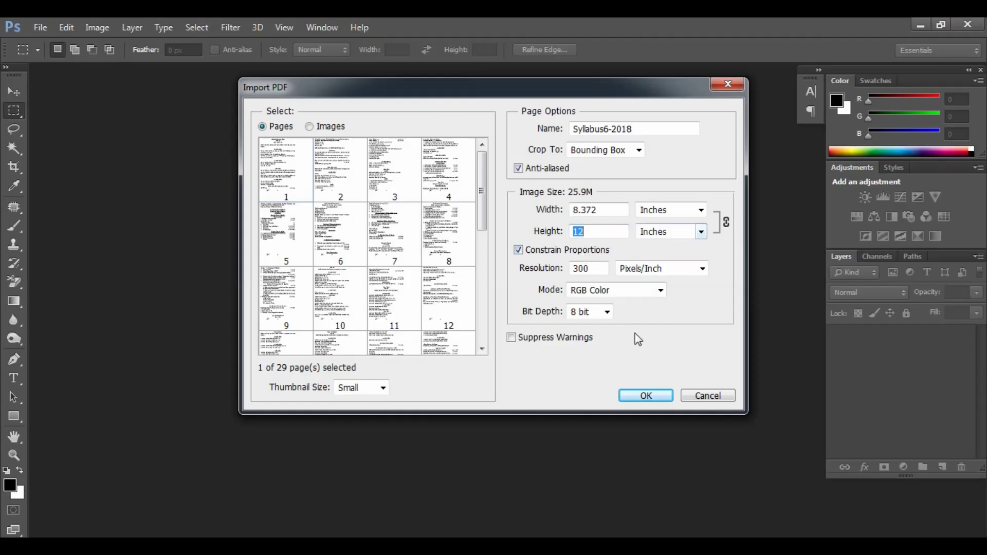
# Step: Import page 25 of the syllabus as a new document
pyautogui.scroll(-5, 495, 319)
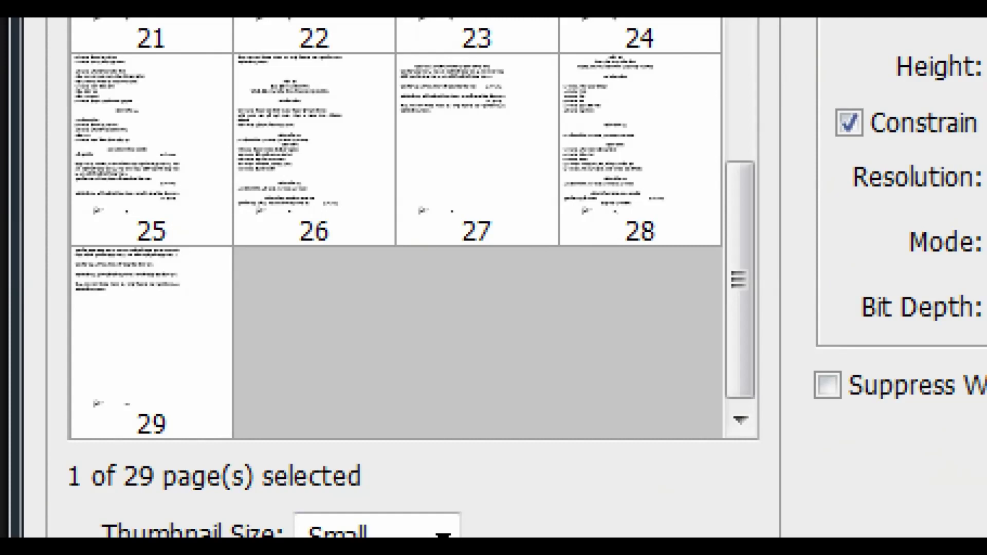
pyautogui.click(353, 313)
pyautogui.click(271, 249)
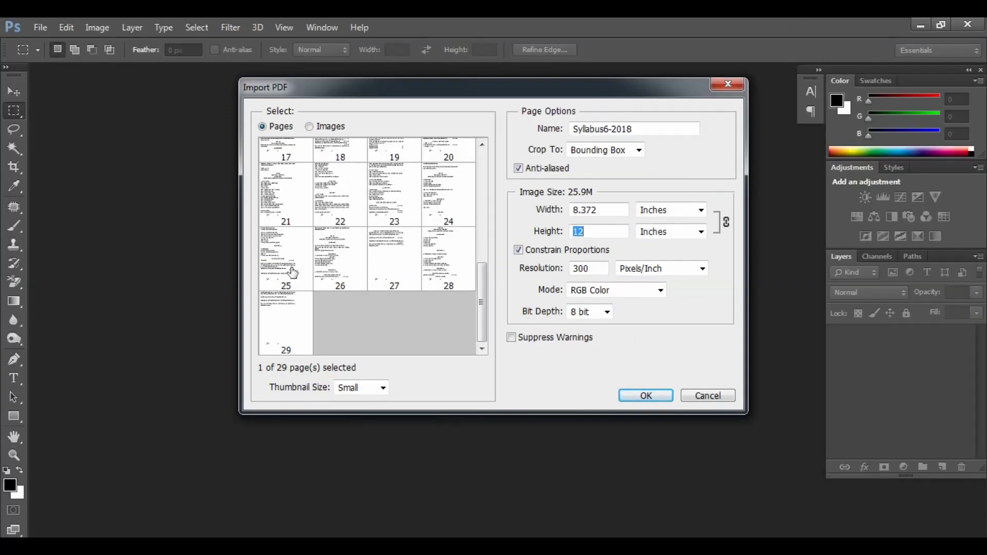
pyautogui.click(292, 272)
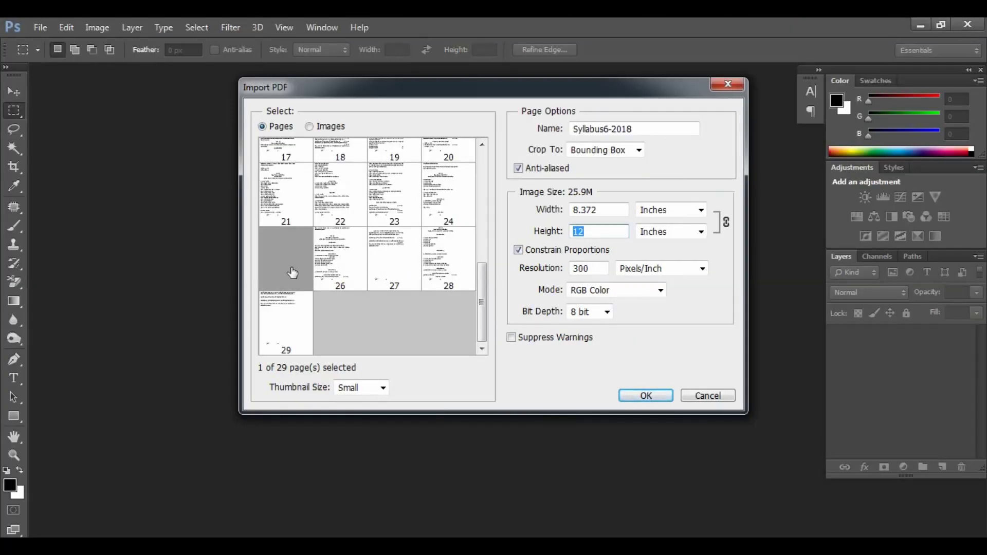
pyautogui.click(643, 395)
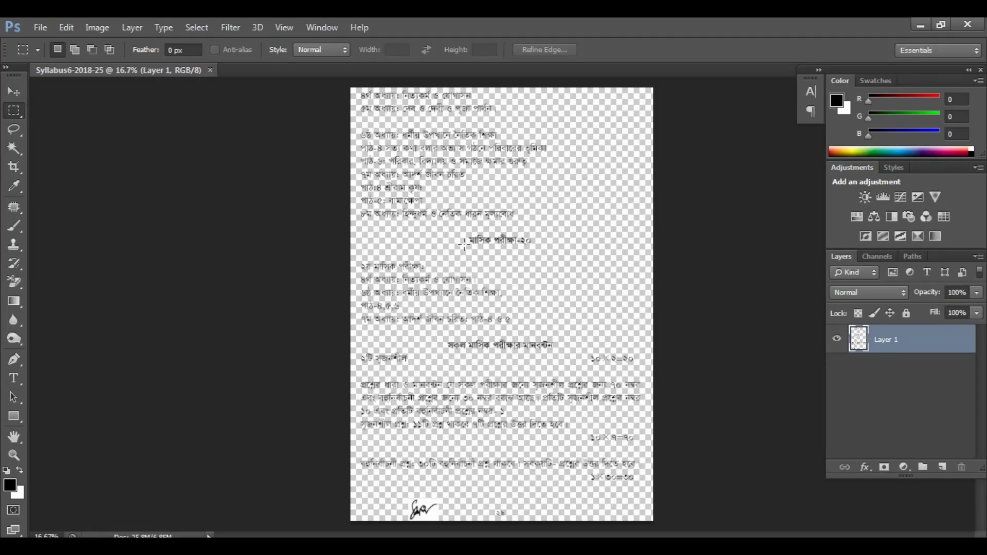
# Step: Zoom in and pan across the page text, then zoom out to show the full page width
pyautogui.hotkey('ctrl', '+')
pyautogui.hotkey('ctrl', '+')
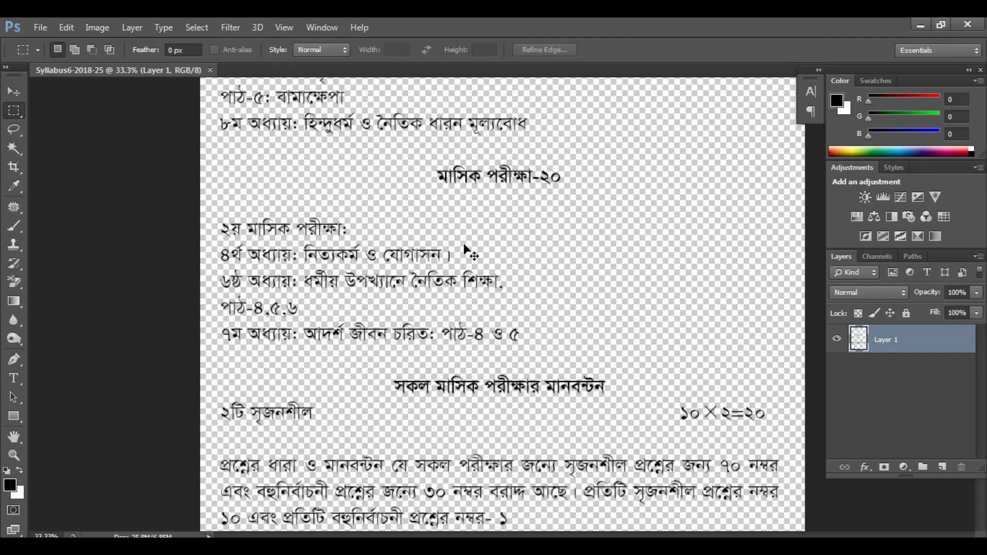
pyautogui.hotkey('ctrl', '+')
pyautogui.hotkey('ctrl', '+')
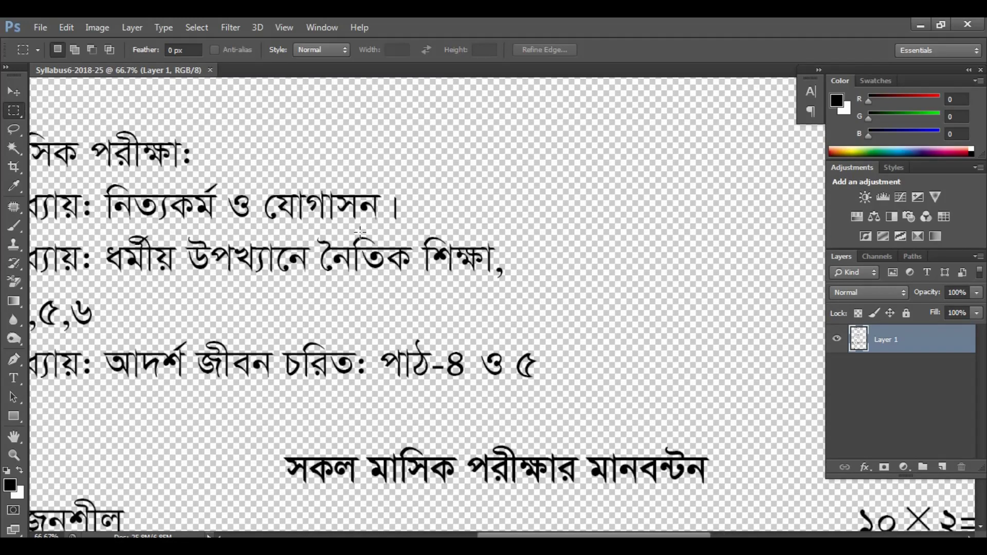
pyautogui.moveTo(360, 230)
pyautogui.mouseDown()
pyautogui.moveTo(405, 277)
pyautogui.moveTo(390, 366)
pyautogui.mouseUp()
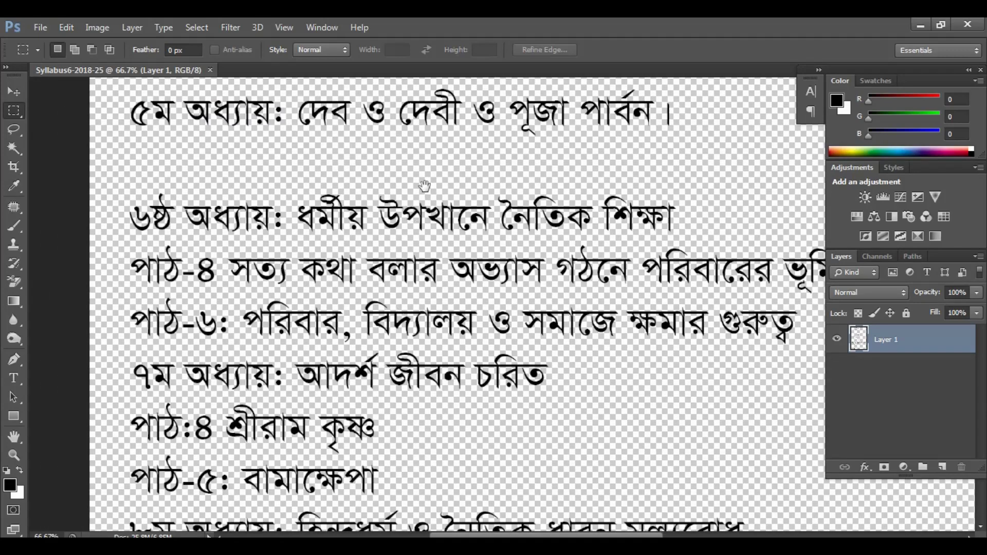
pyautogui.moveTo(419, 187)
pyautogui.mouseDown()
pyautogui.moveTo(422, 301)
pyautogui.moveTo(419, 164)
pyautogui.mouseUp()
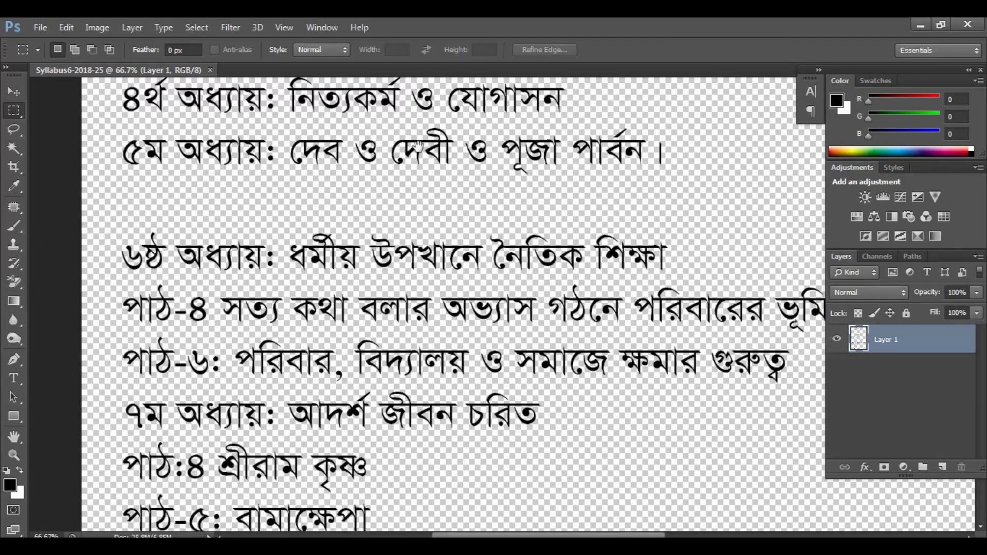
pyautogui.moveTo(419, 441)
pyautogui.mouseDown()
pyautogui.moveTo(410, 163)
pyautogui.moveTo(431, 295)
pyautogui.moveTo(429, 157)
pyautogui.mouseUp()
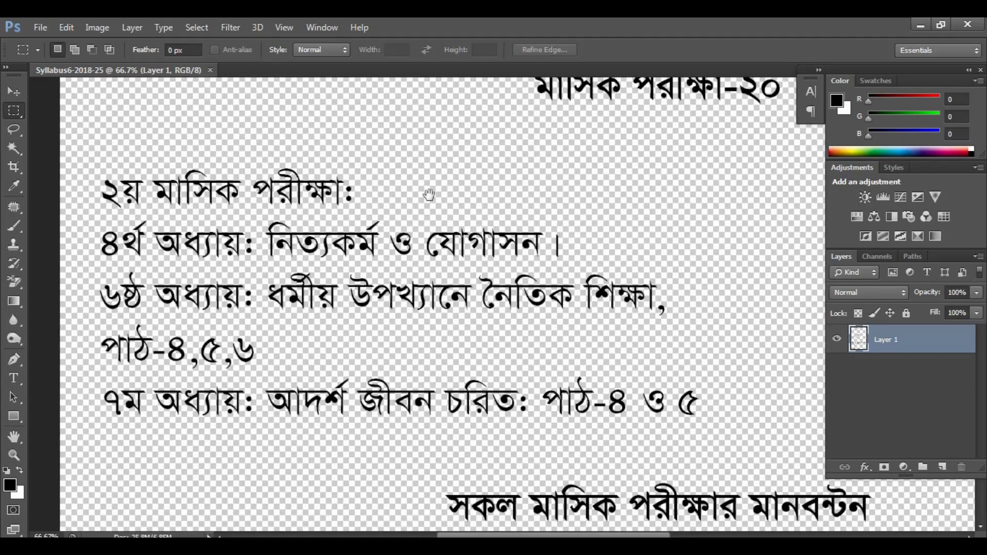
pyautogui.moveTo(436, 391); pyautogui.dragTo(443, 258)
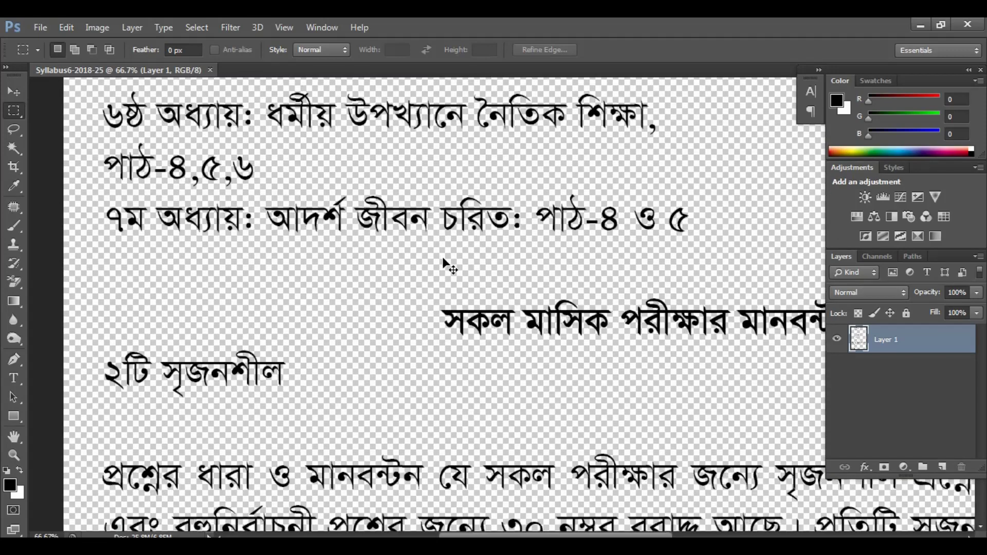
pyautogui.hotkey('ctrl', '-')
pyautogui.hotkey('ctrl', '-')
pyautogui.hotkey('ctrl', '-')
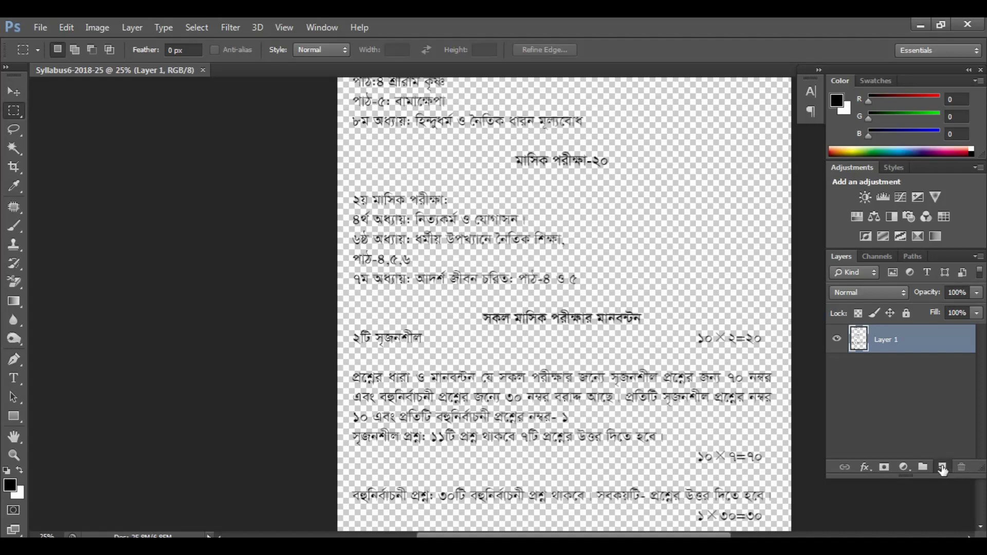
# Step: Add a white-filled Layer 2 and move Layer 1 above it
pyautogui.click(942, 468)
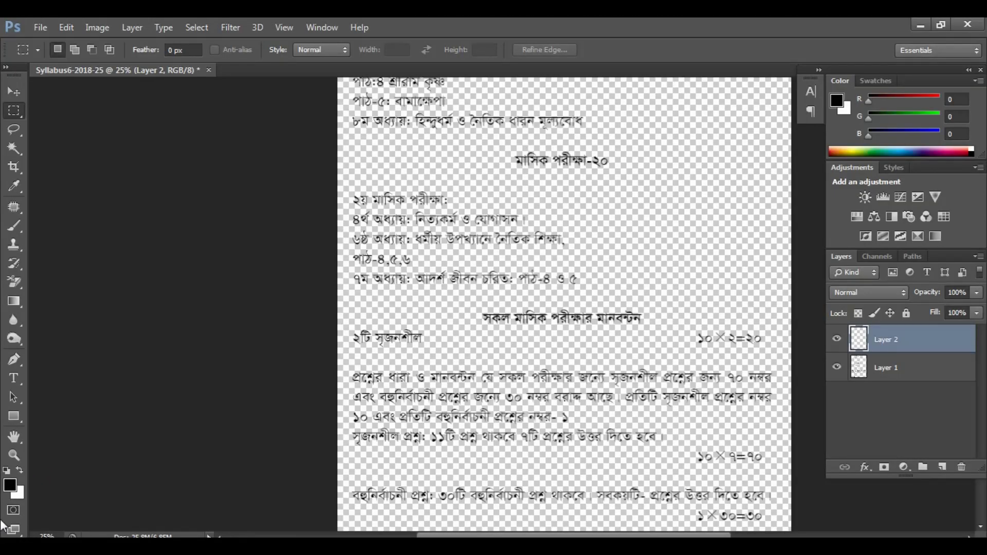
pyautogui.hotkey('ctrl', 'BackSpace')
pyautogui.hscroll(3, 618, 341)
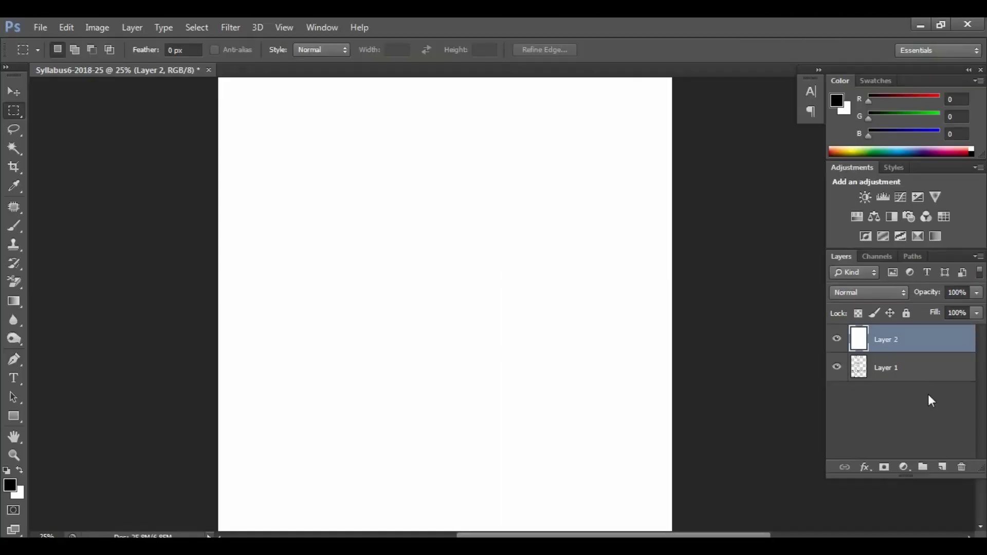
pyautogui.moveTo(902, 366); pyautogui.dragTo(899, 335)
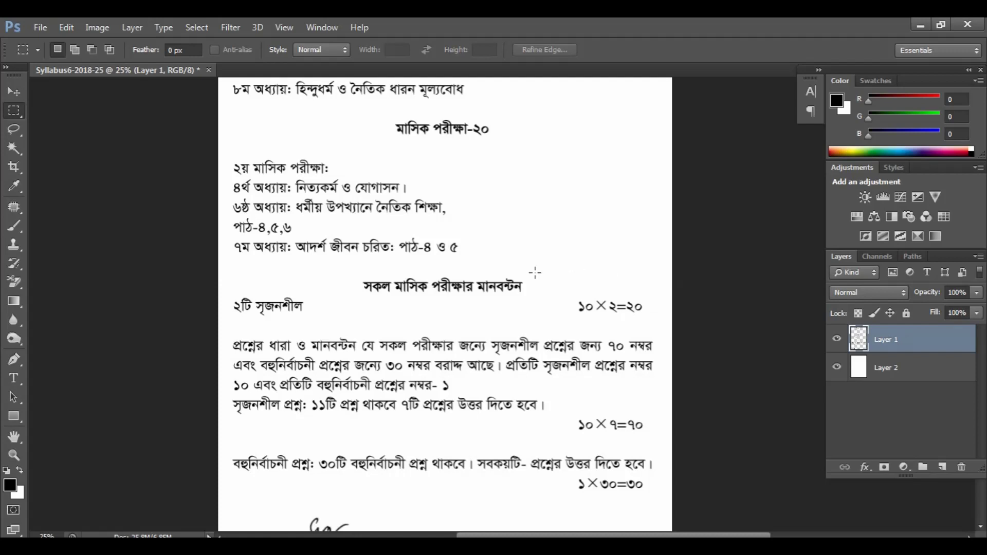
# Step: Pan up to the মাসিক পরীক্ষা-২০ heading and marquee-select its ২০ digits
pyautogui.scroll(1, 490, 293)
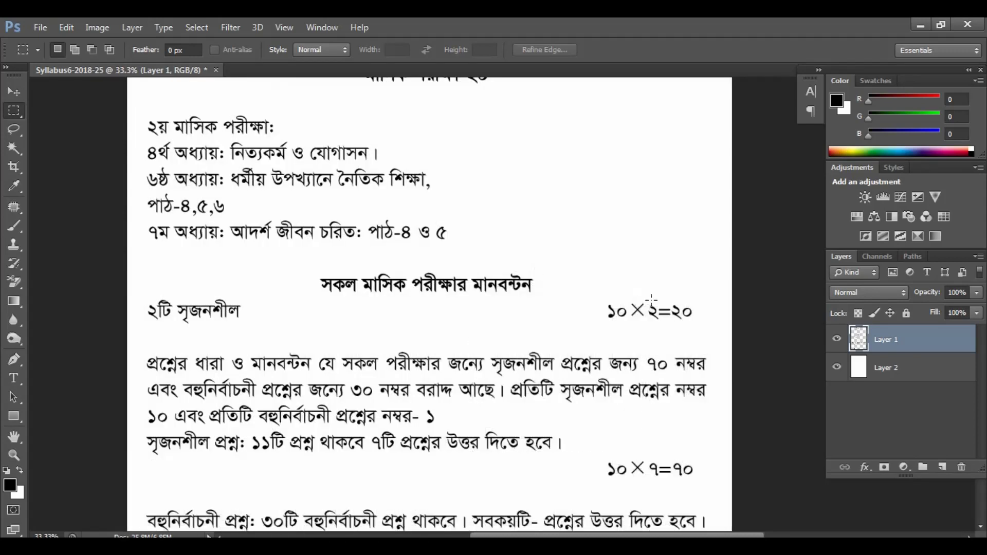
pyautogui.moveTo(493, 309); pyautogui.dragTo(500, 431)
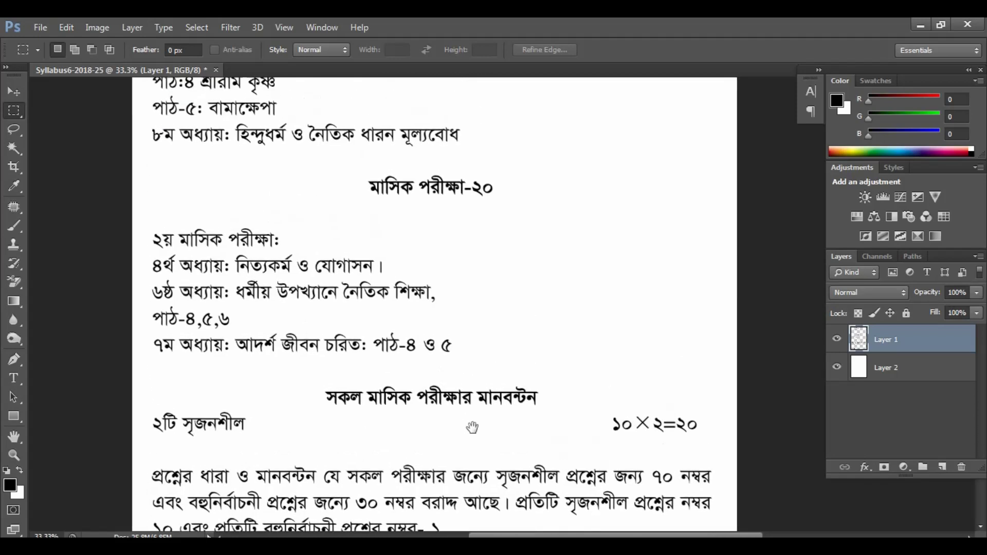
pyautogui.moveTo(488, 254); pyautogui.dragTo(483, 370)
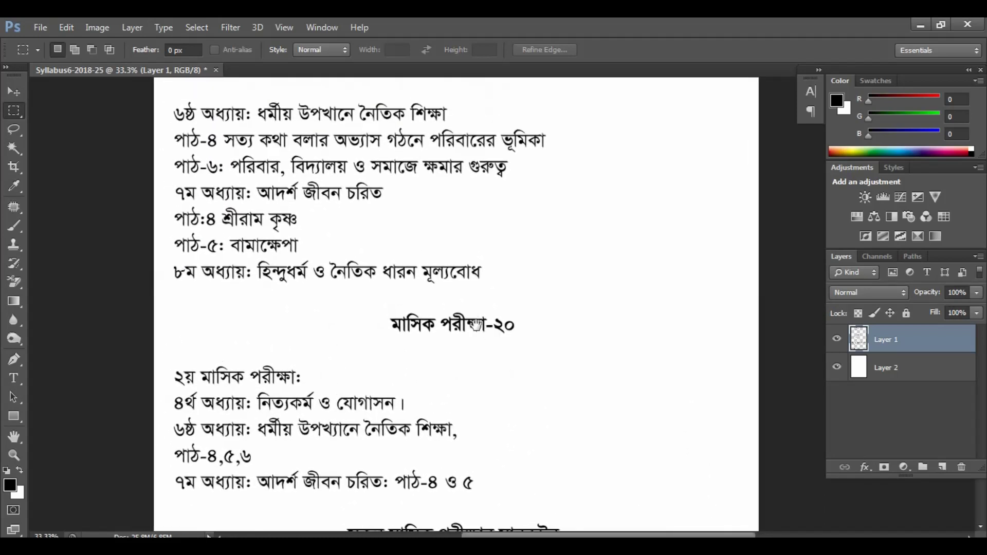
pyautogui.moveTo(425, 275); pyautogui.dragTo(437, 352)
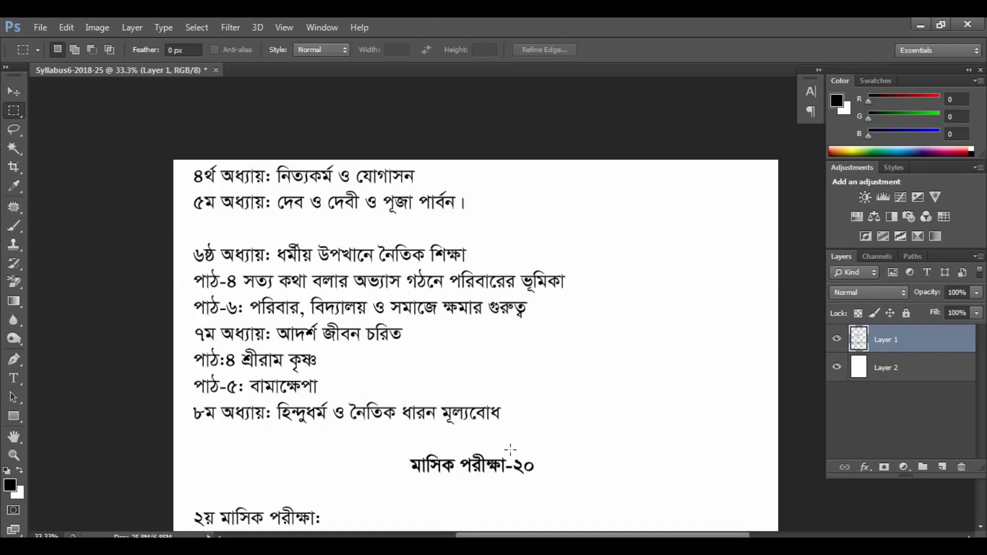
pyautogui.moveTo(513, 451); pyautogui.dragTo(535, 477)
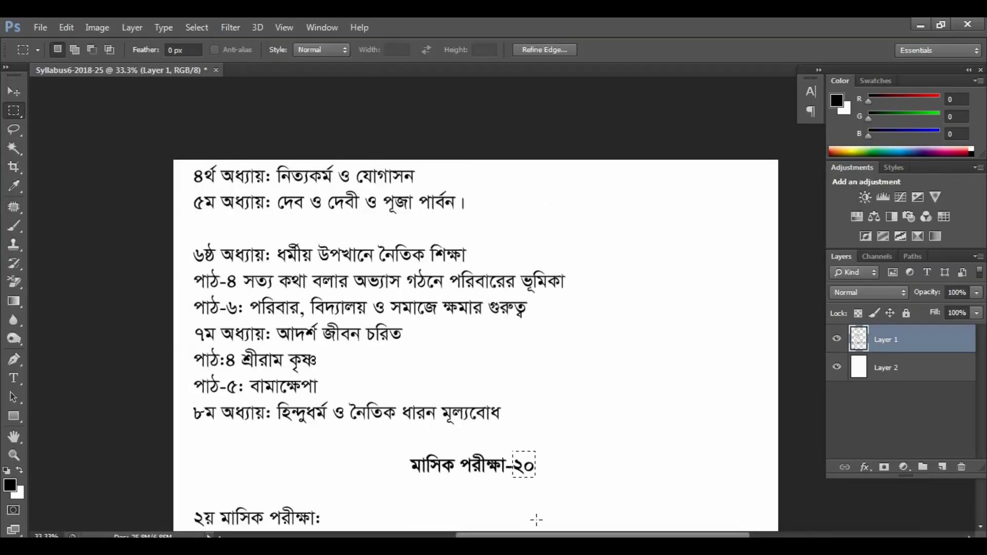
# Step: Delete the selected ২০ digits and deselect
pyautogui.press('Delete')
pyautogui.hotkey('ctrl', 'd')
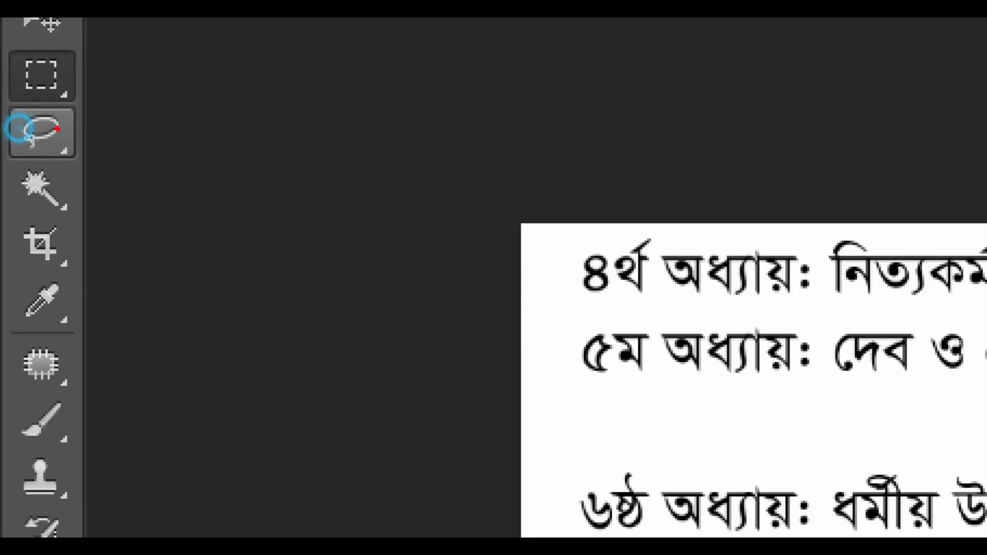
# Step: Lasso the ৪র্থ অধ্যায়: নিত্যকর্ম ও যোগাসন line, delete it, and deselect
pyautogui.click(51, 146)
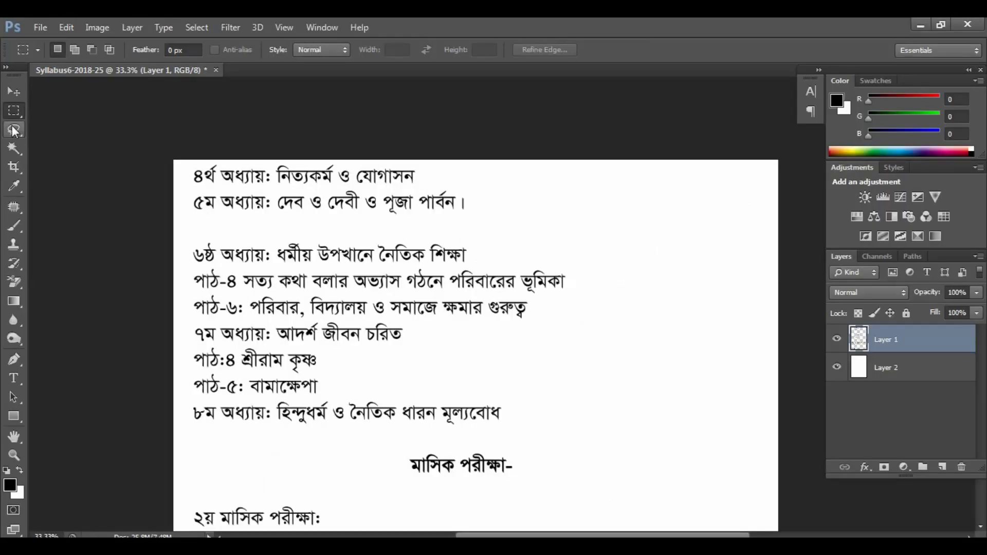
pyautogui.click(15, 132)
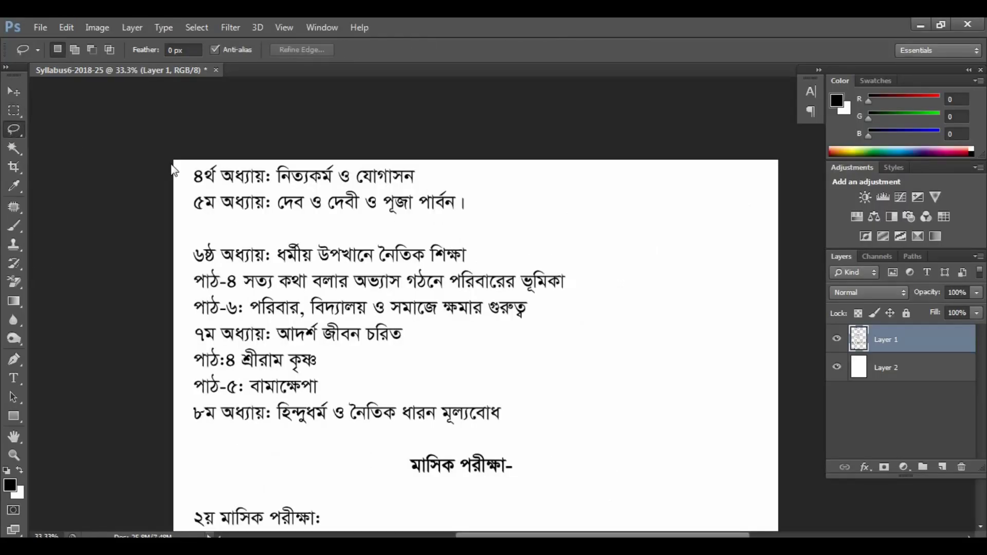
pyautogui.moveTo(185, 164)
pyautogui.mouseDown()
pyautogui.moveTo(205, 188)
pyautogui.moveTo(381, 192)
pyautogui.moveTo(431, 180)
pyautogui.moveTo(313, 110)
pyautogui.moveTo(201, 142)
pyautogui.mouseUp()
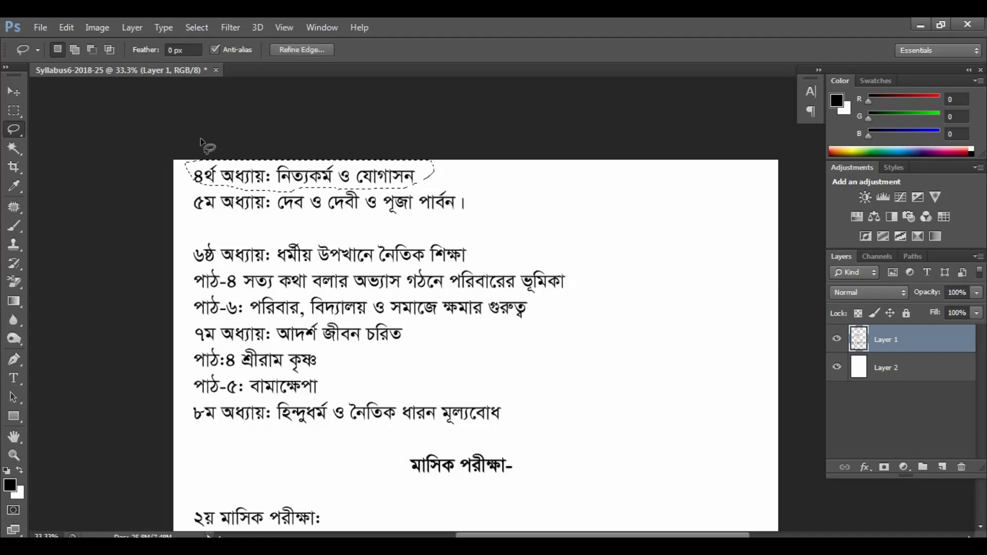
pyautogui.press('Delete')
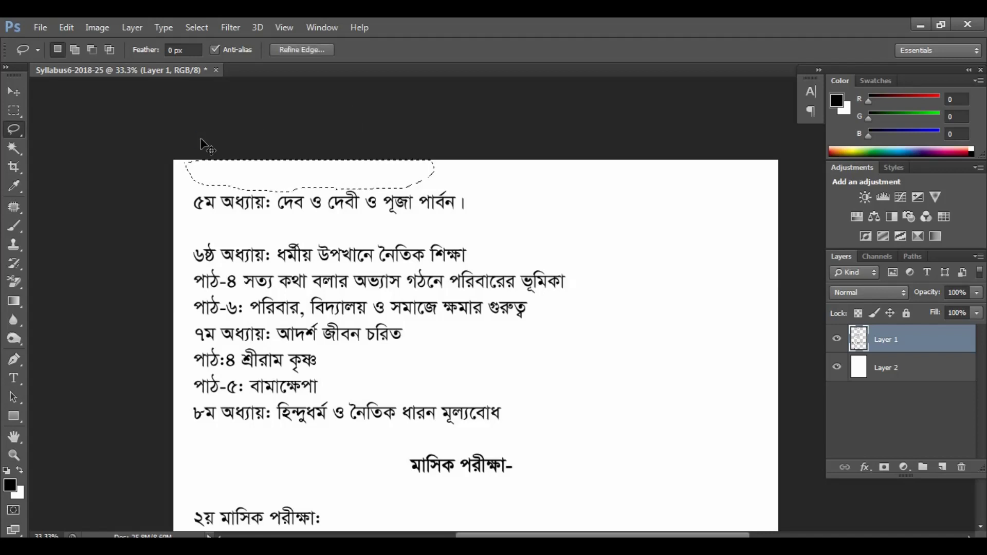
pyautogui.hotkey('ctrl', 'd')
# Step: Lasso the bottom signature and page number ২৯, delete them, and deselect
pyautogui.moveTo(309, 264); pyautogui.dragTo(299, 105)
pyautogui.moveTo(389, 282); pyautogui.dragTo(385, 266)
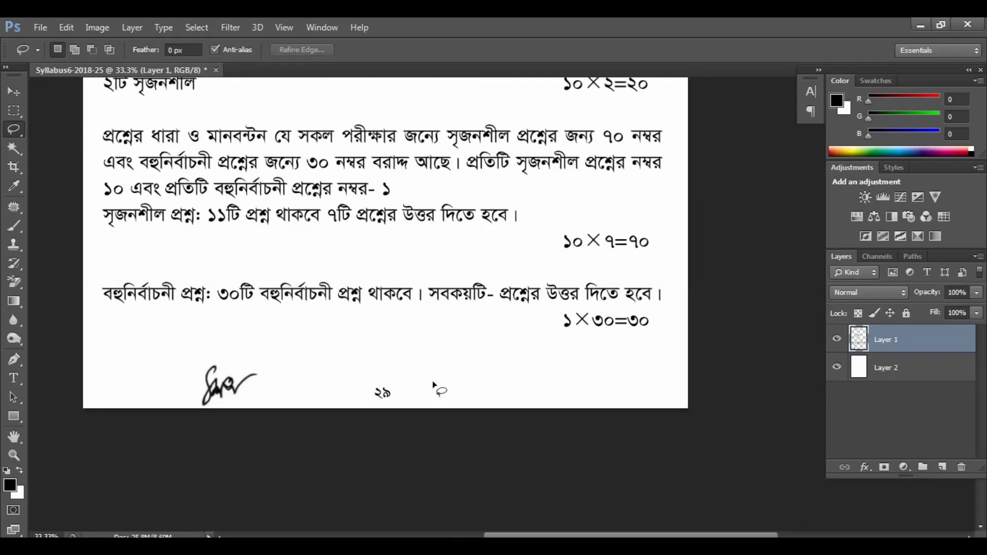
pyautogui.moveTo(432, 380)
pyautogui.mouseDown()
pyautogui.moveTo(247, 342)
pyautogui.moveTo(441, 391)
pyautogui.mouseUp()
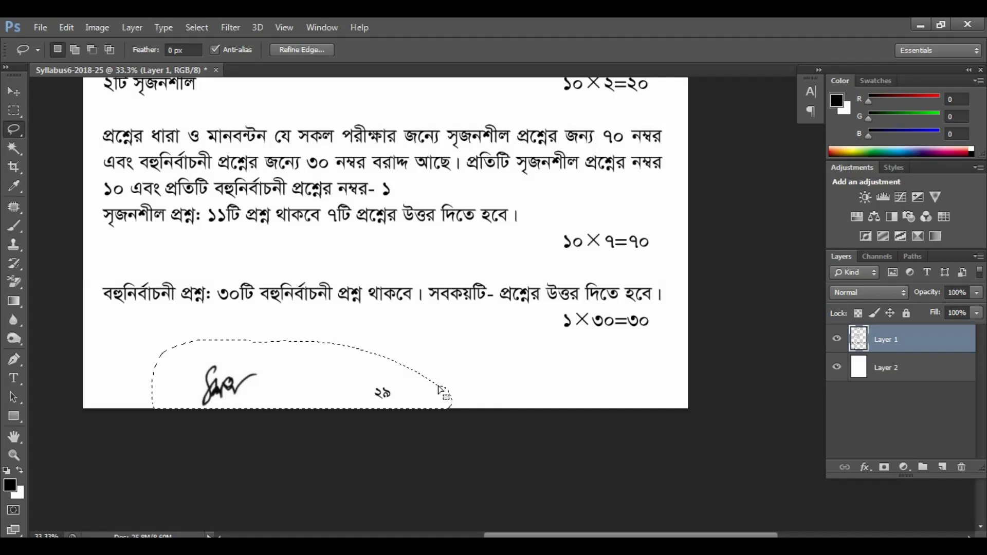
pyautogui.press('Delete')
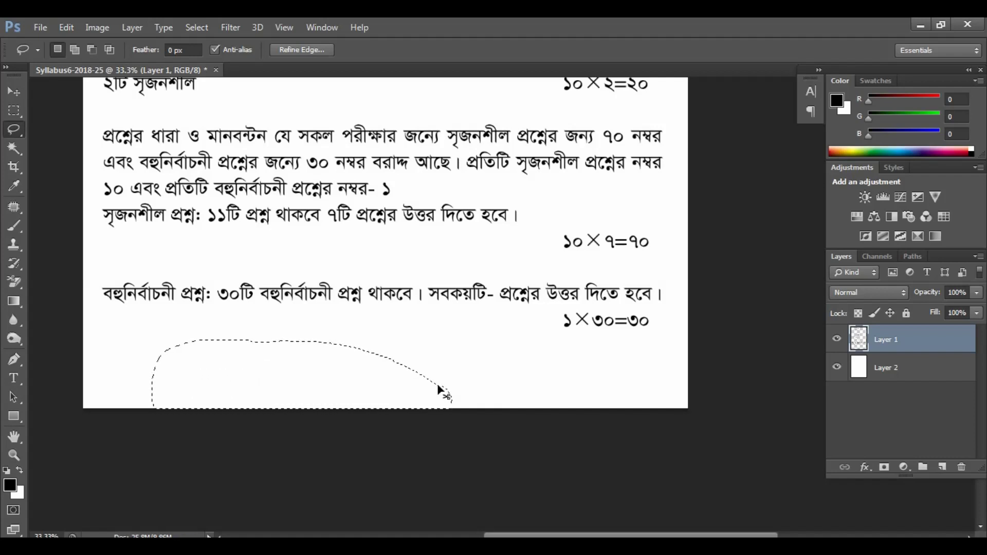
pyautogui.hotkey('ctrl', 'd')
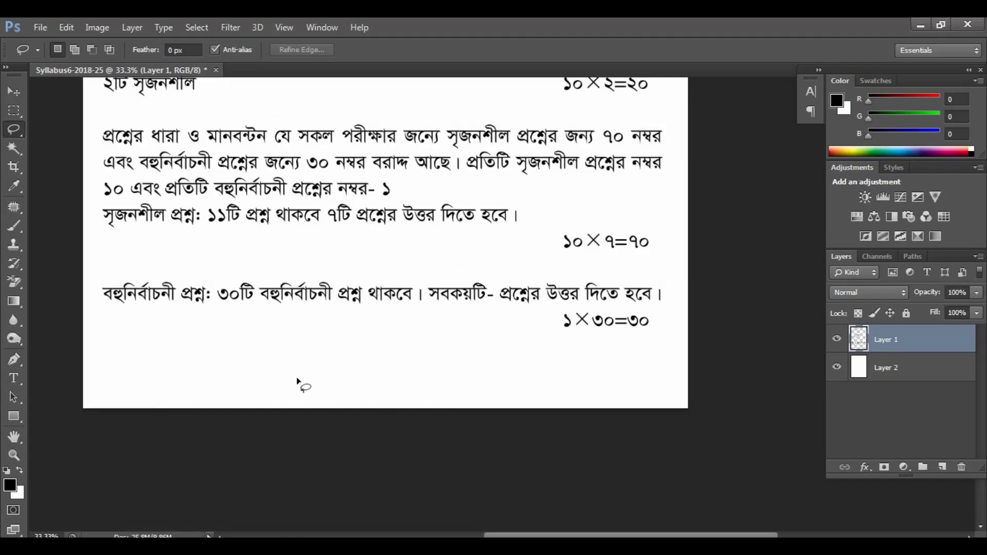